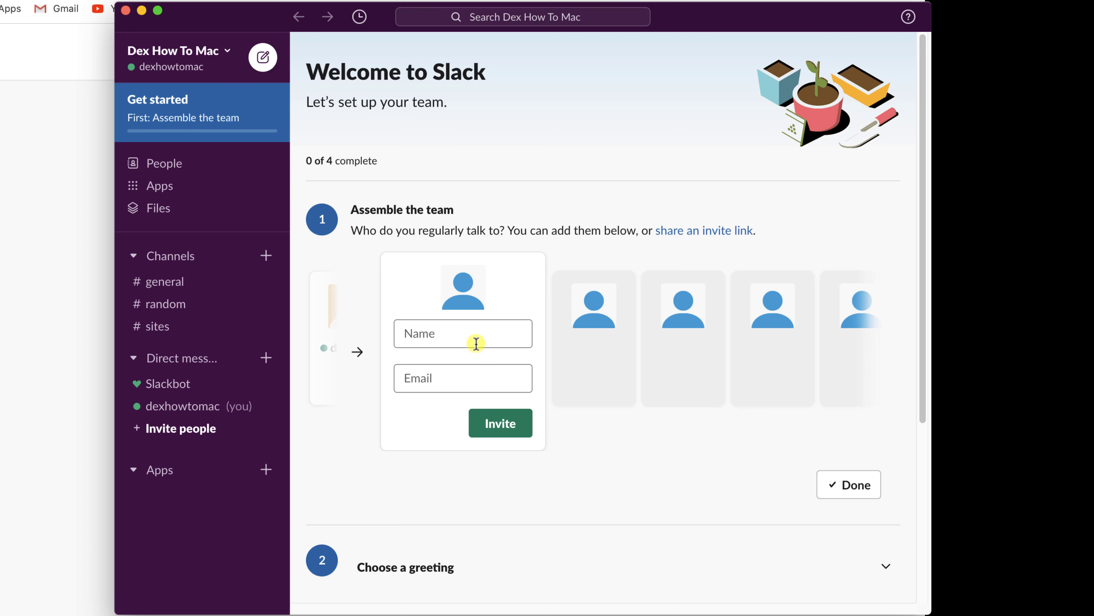
# - Invite a new teammate by entering their name and corrected e-mail address
pyautogui.click(468, 339)
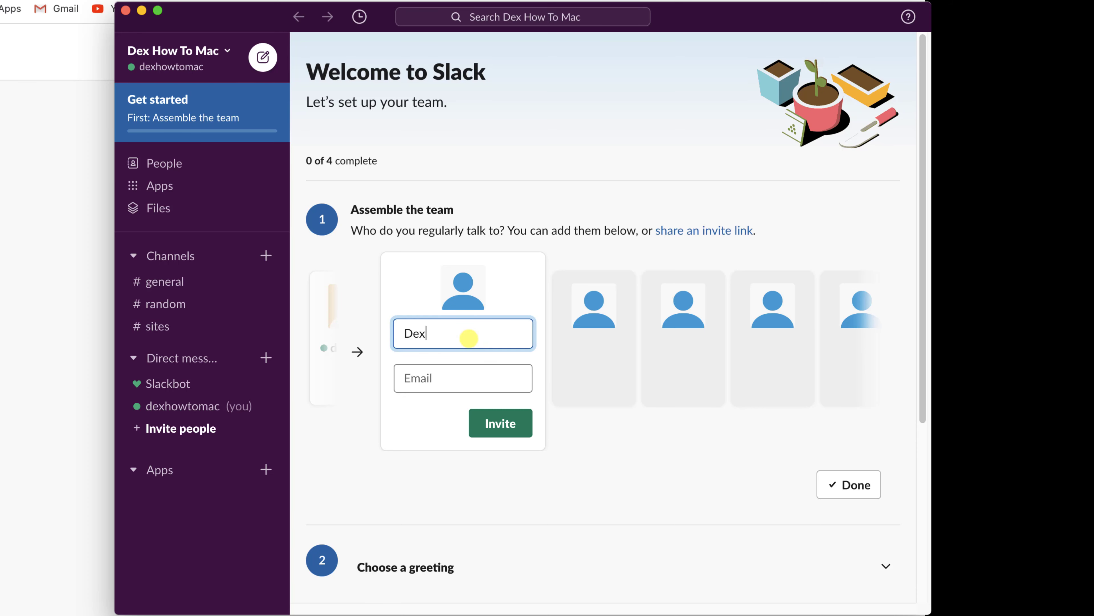
pyautogui.press('Tab')
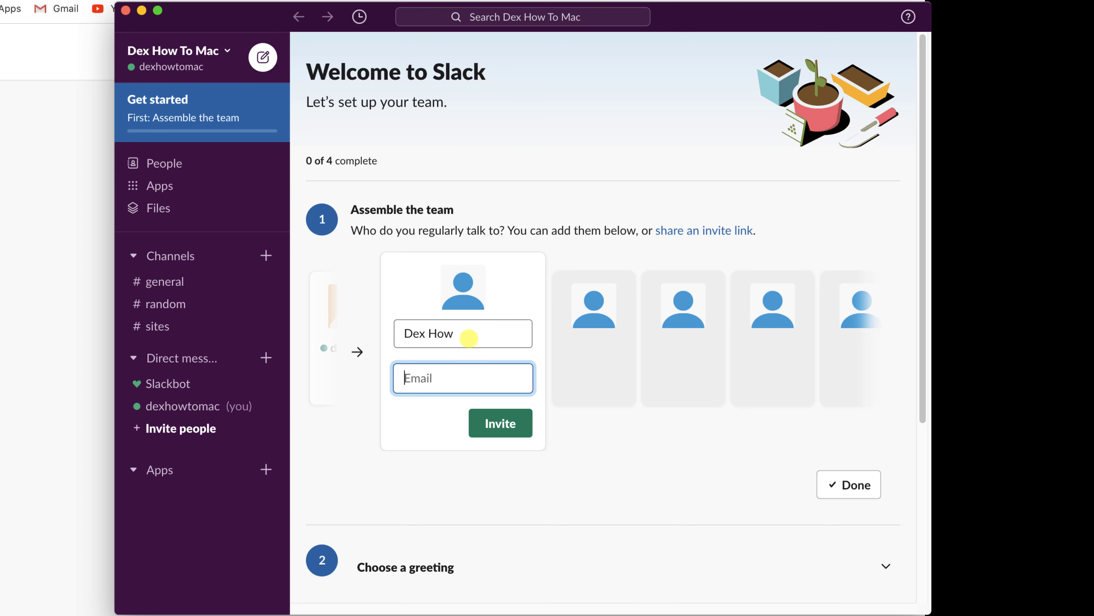
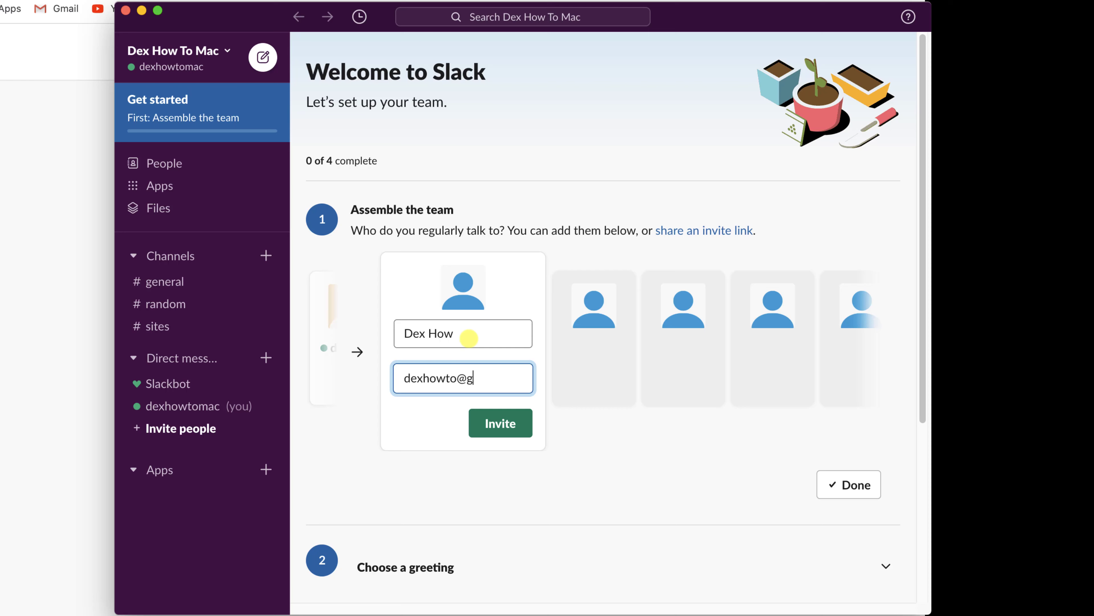
pyautogui.click(483, 419)
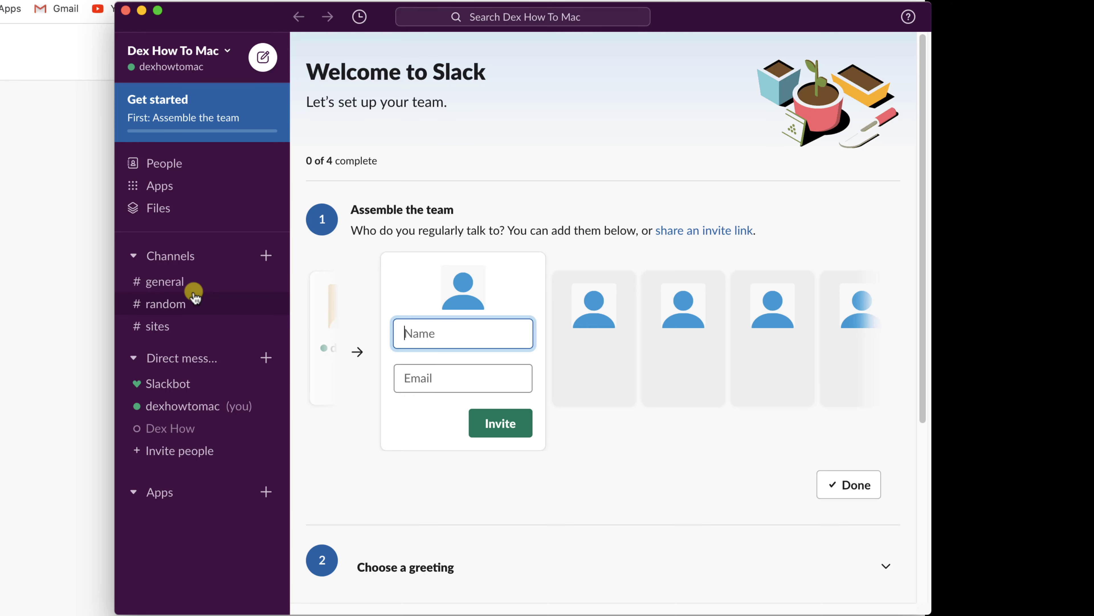
# - Name the new channel myteamplans, describe it as 'this si a private chat', and make it private
pyautogui.click(266, 256)
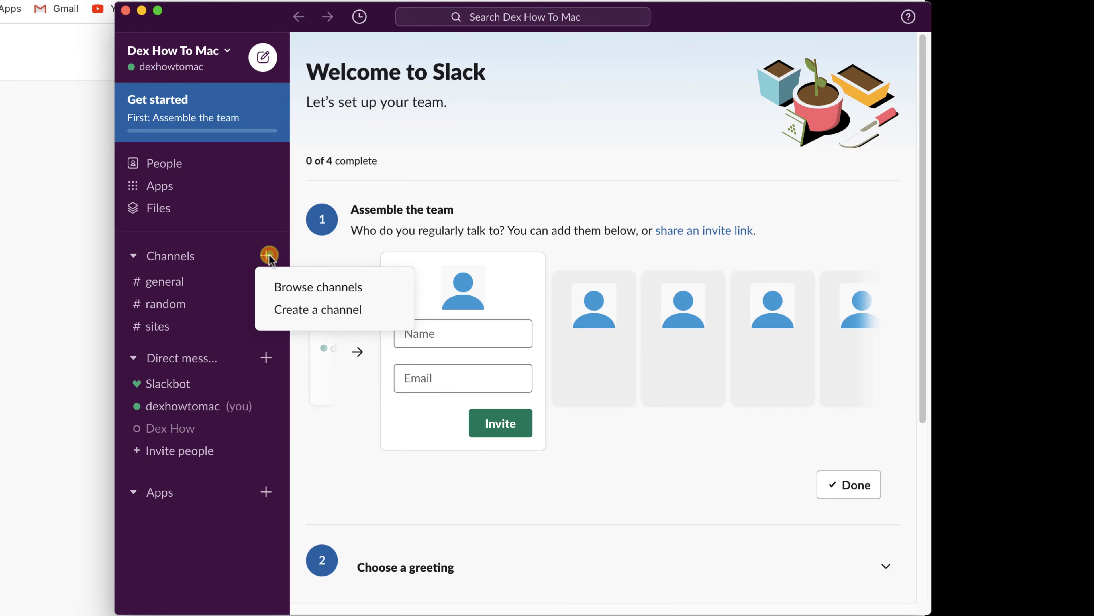
pyautogui.click(303, 310)
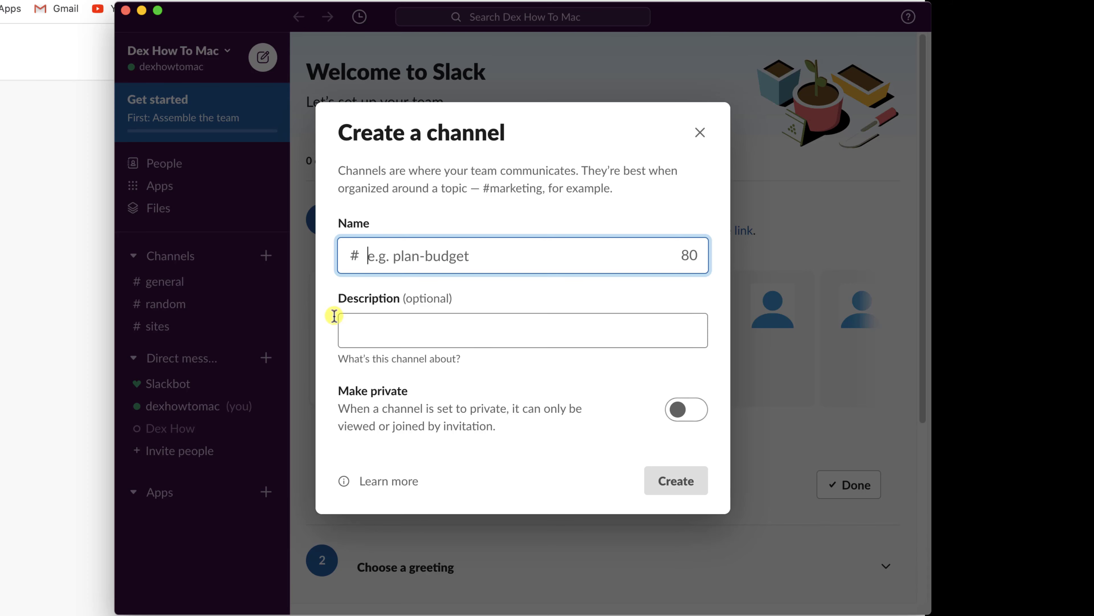
pyautogui.write('myteam')
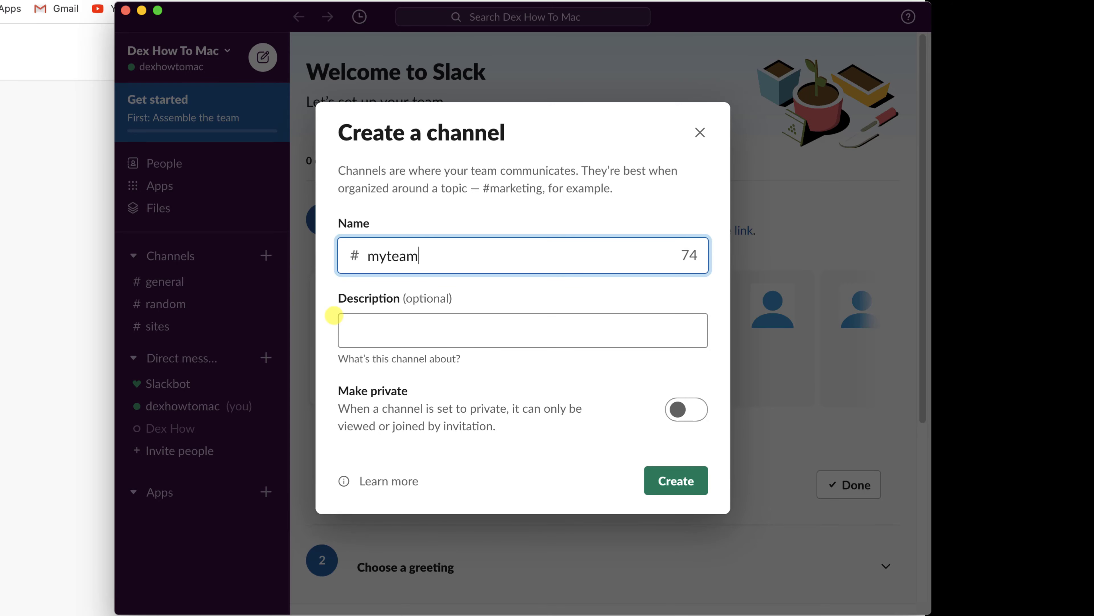
pyautogui.write('plans')
pyautogui.click(469, 335)
pyautogui.write('this')
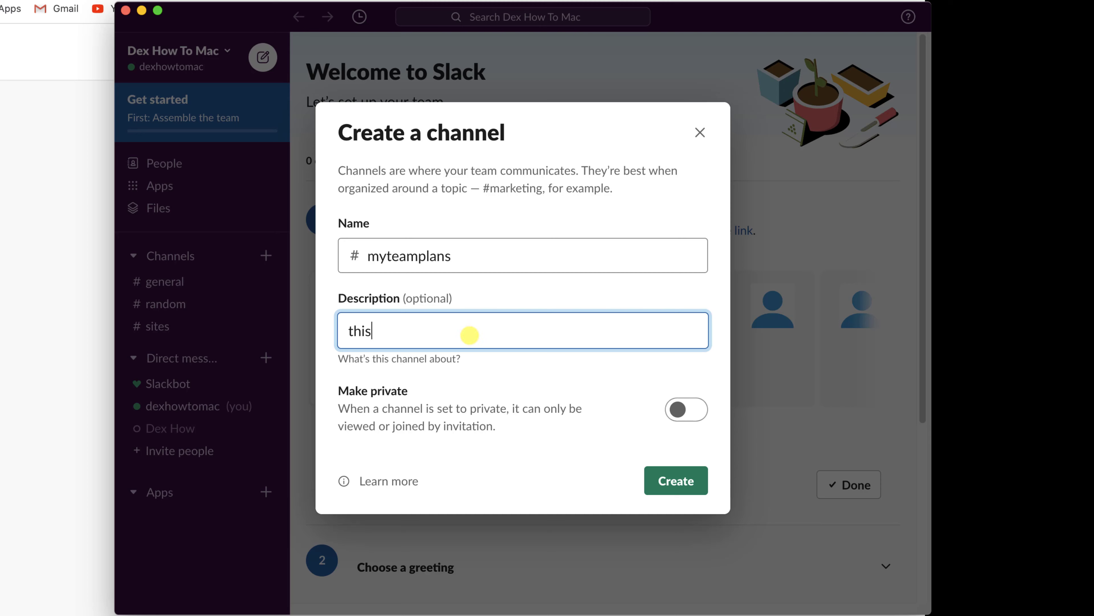
pyautogui.write(' si a private chat')
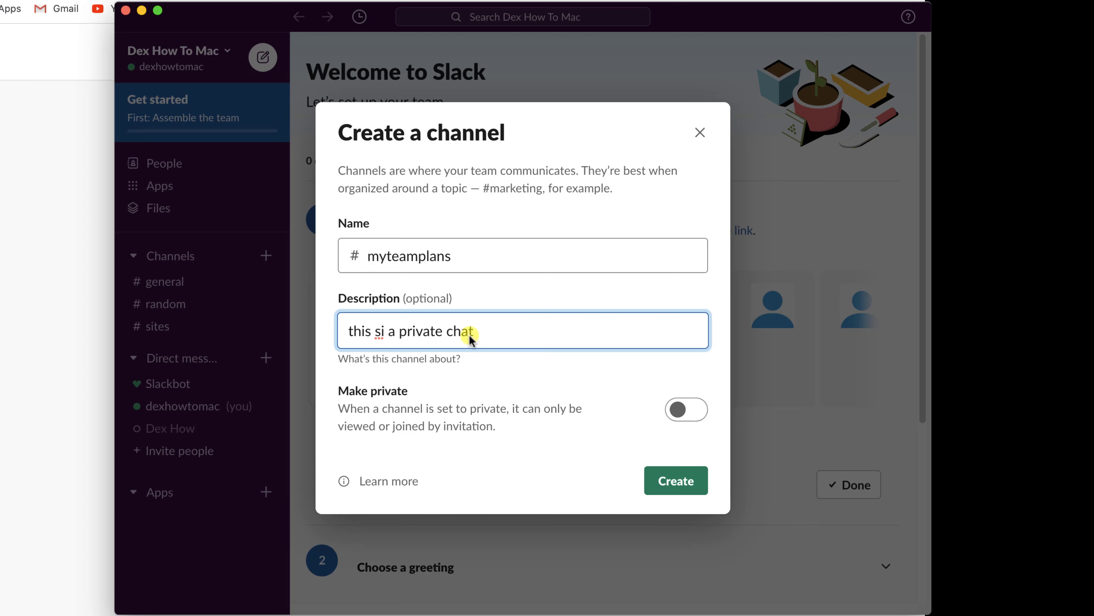
pyautogui.click(685, 414)
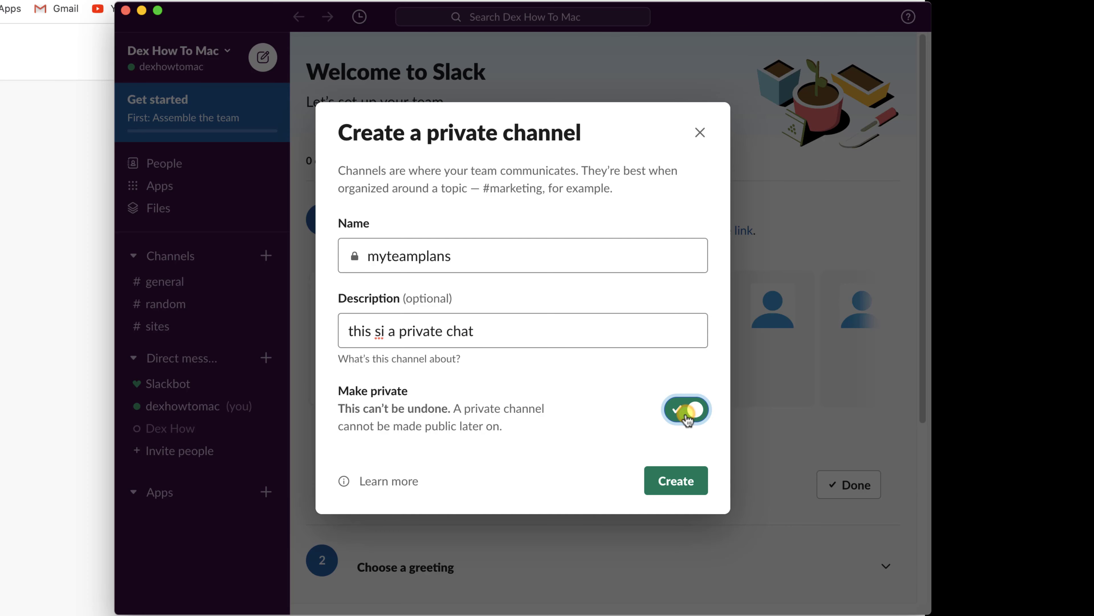
# - Create the myteamplans channel and skip adding people for now
pyautogui.click(678, 490)
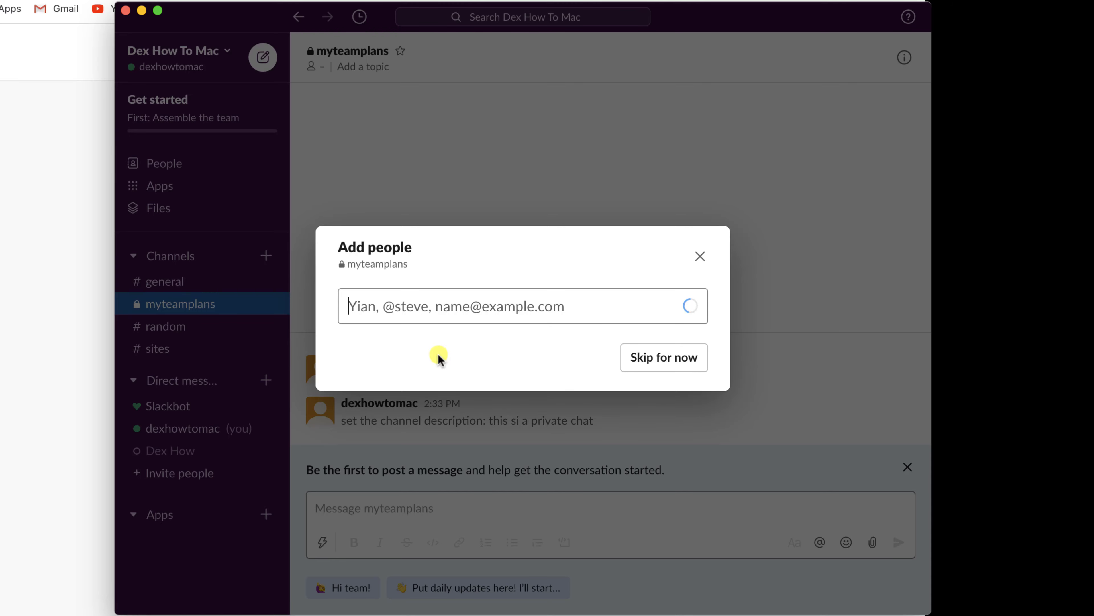
pyautogui.click(677, 365)
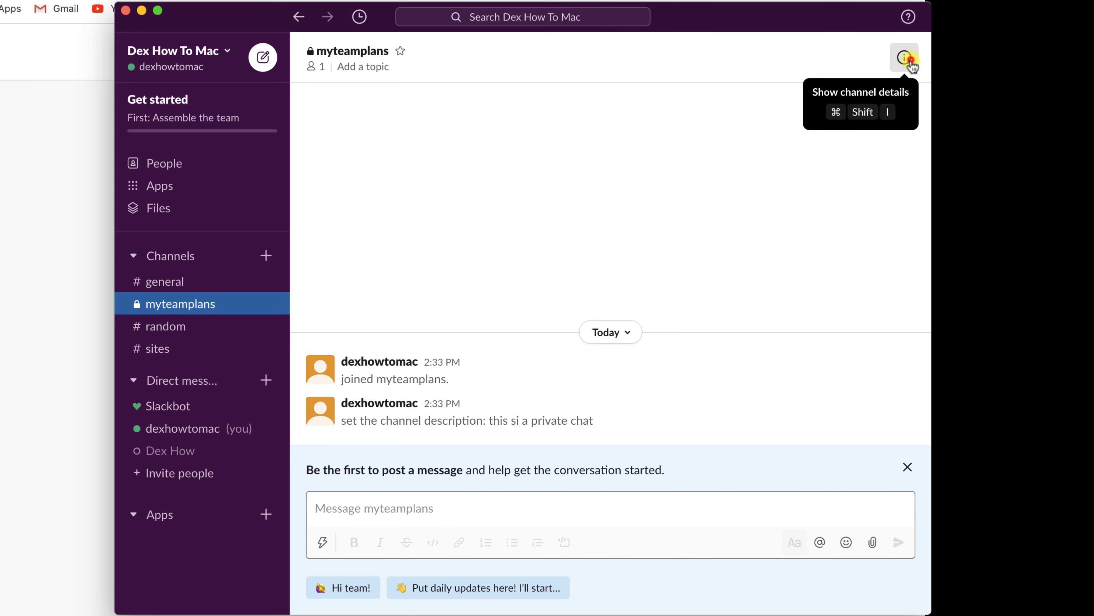
# - Add the invited teammate to myteamplans by searching their e-mail, bringing it to 2 members
pyautogui.click(910, 62)
pyautogui.click(781, 234)
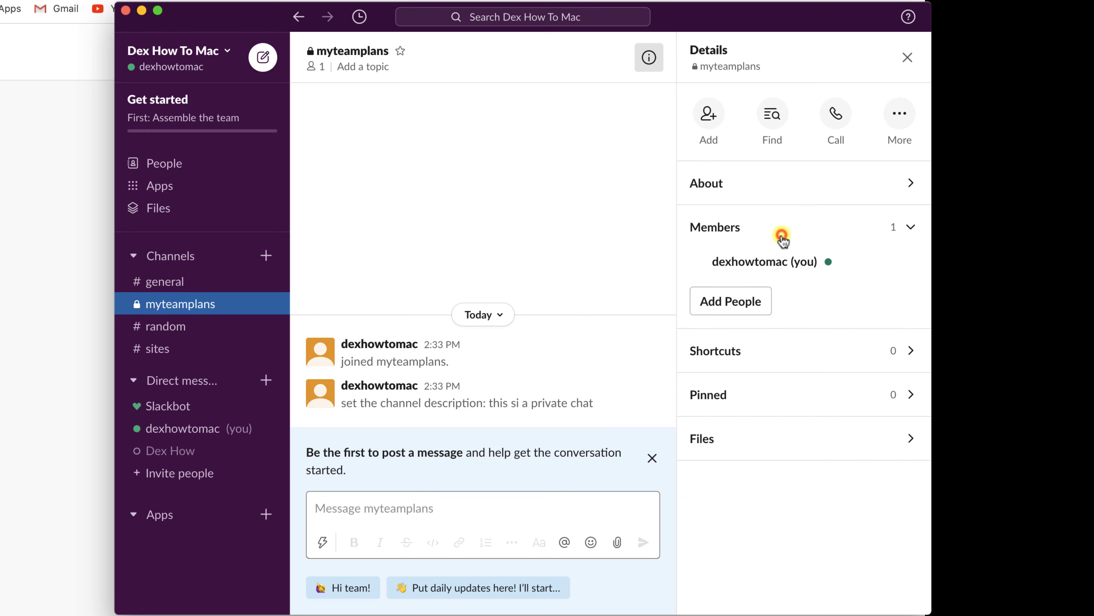
pyautogui.click(744, 306)
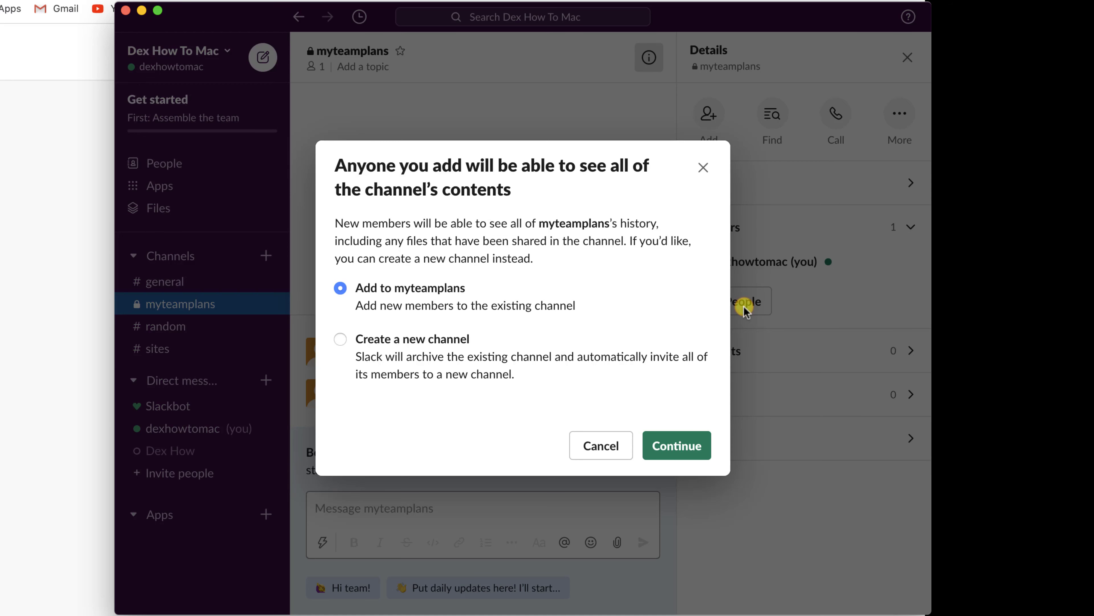
pyautogui.click(702, 459)
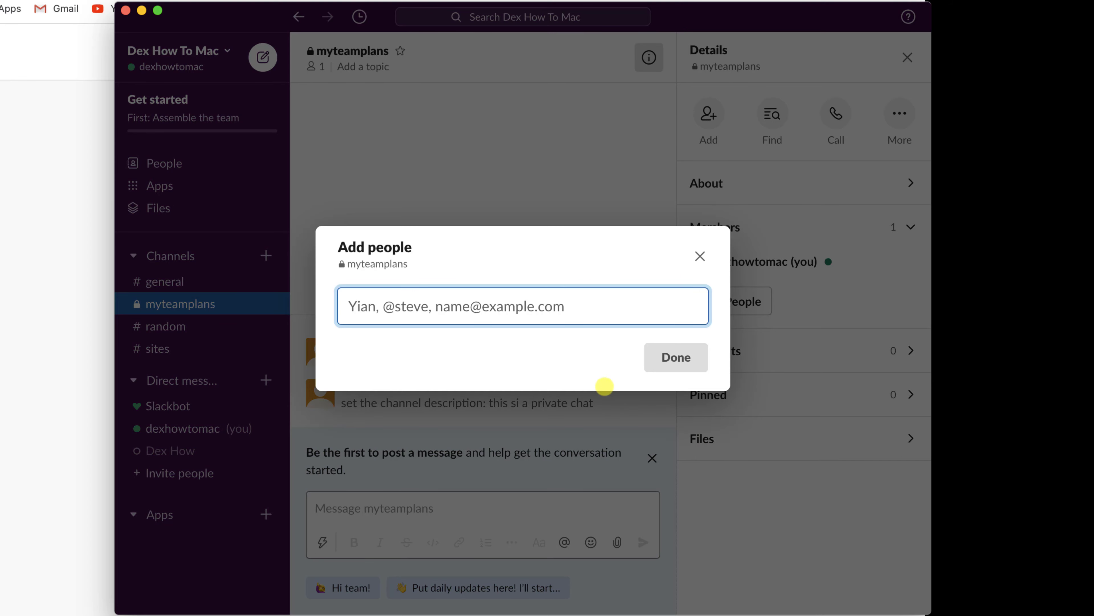
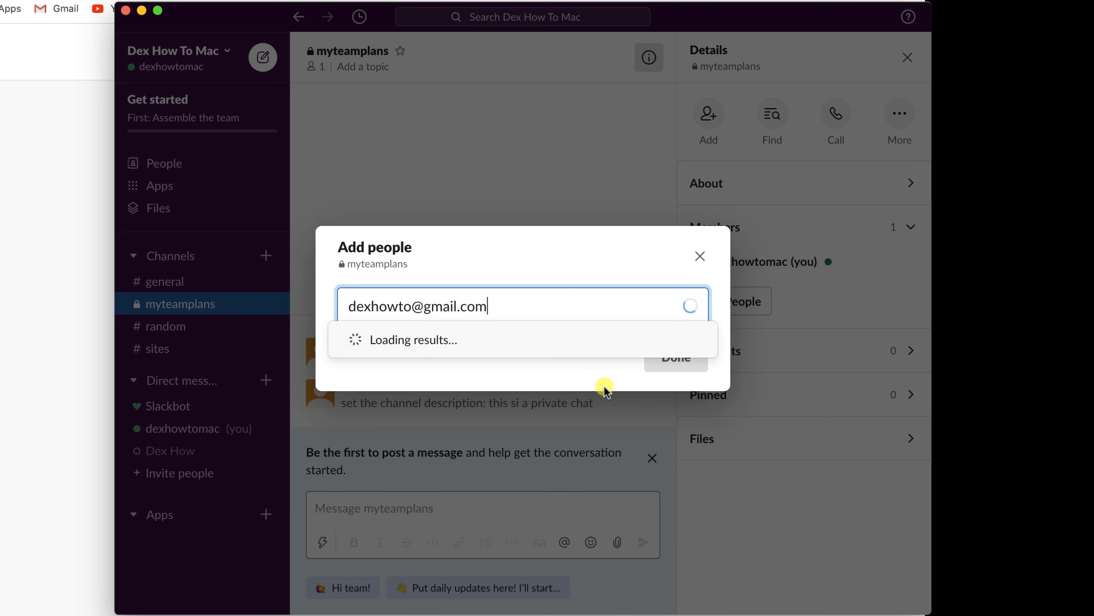
pyautogui.click(410, 340)
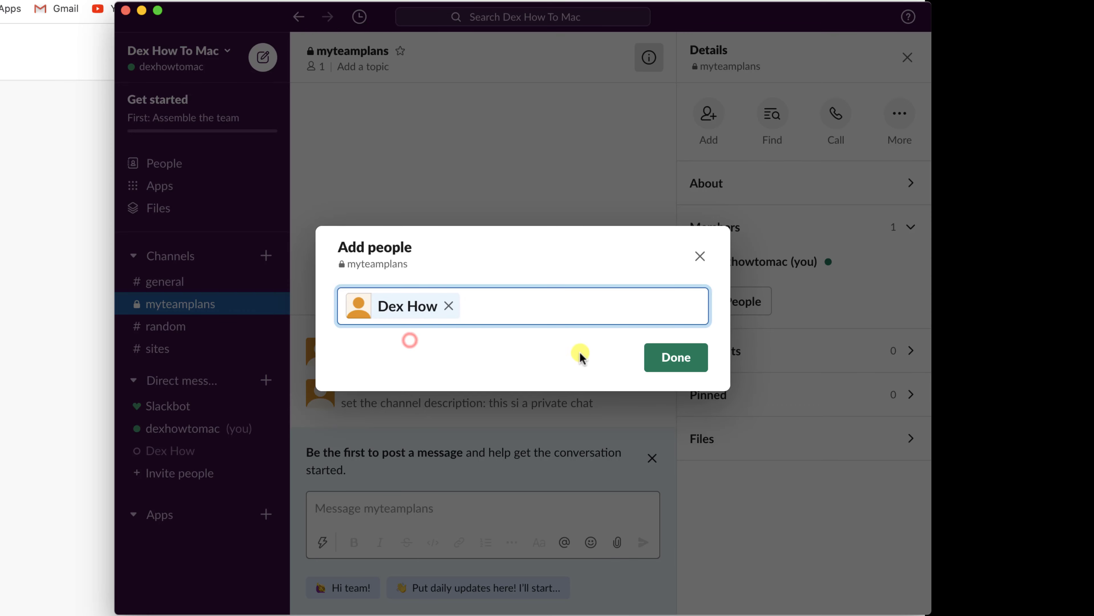
pyautogui.click(681, 358)
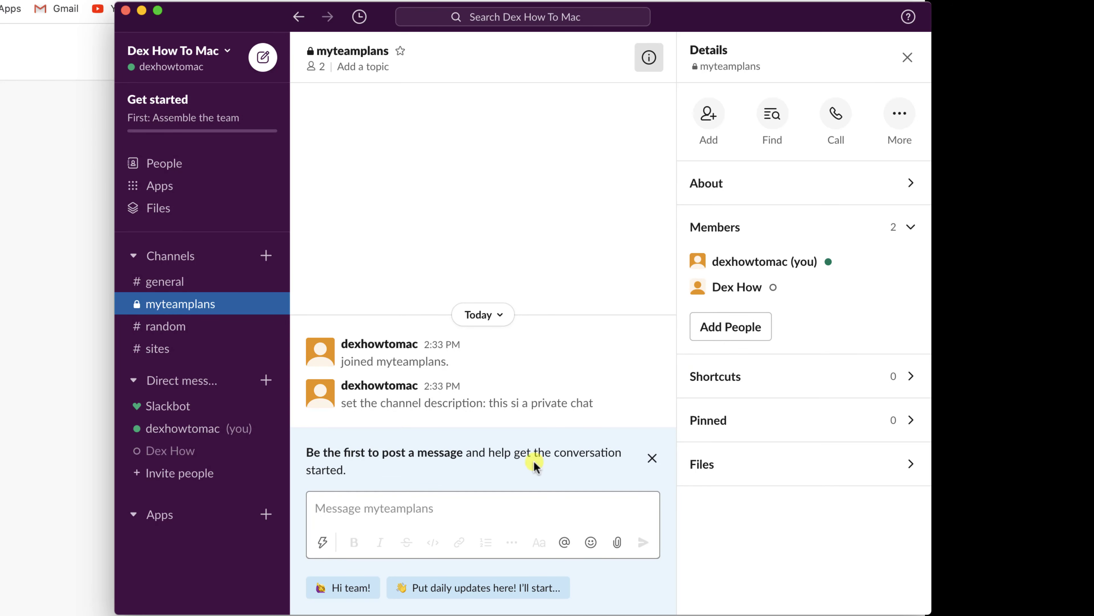
pyautogui.click(448, 518)
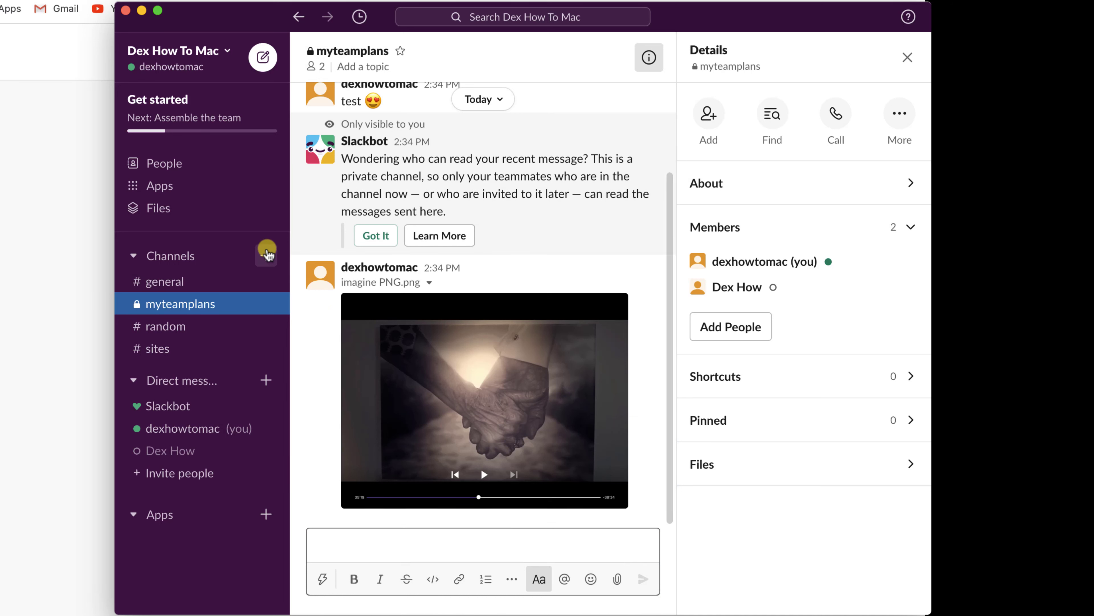
# - Create a public channel called publicchat from the Channels + menu
pyautogui.click(267, 251)
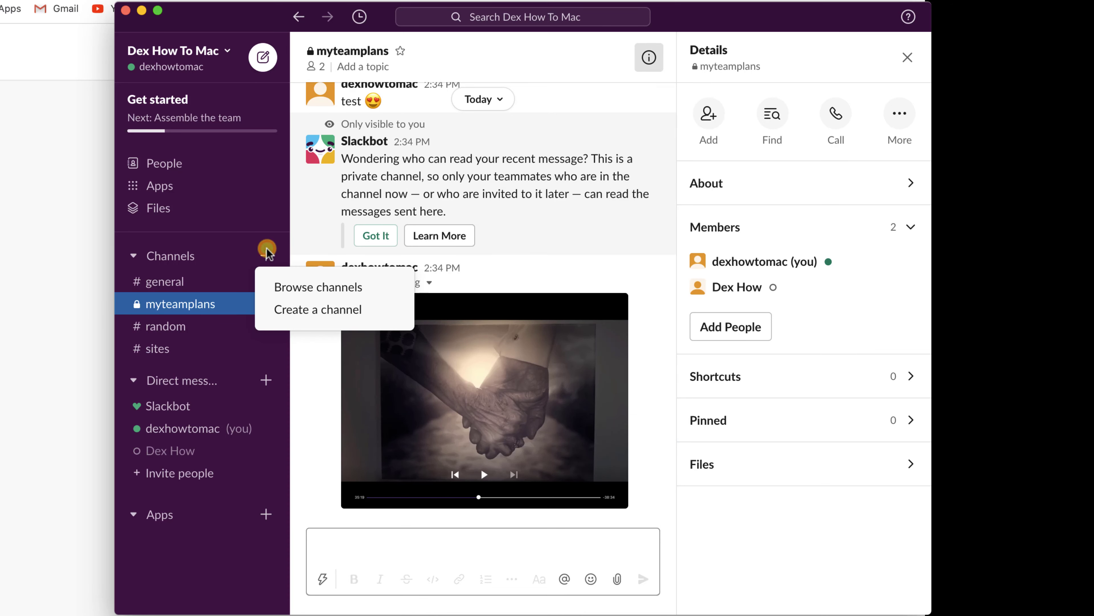
pyautogui.click(300, 304)
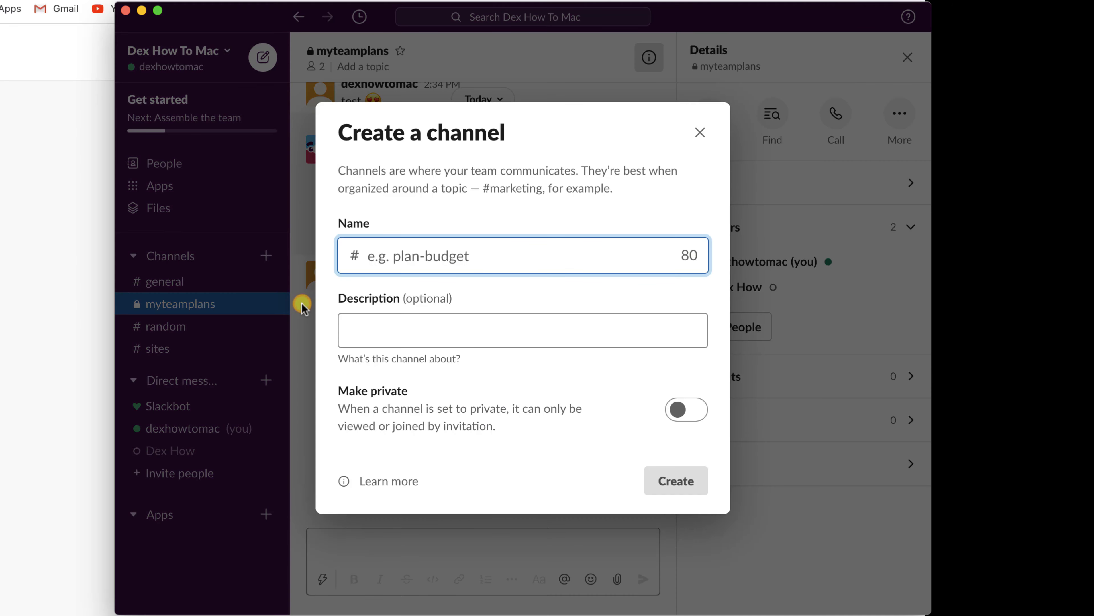
pyautogui.click(411, 276)
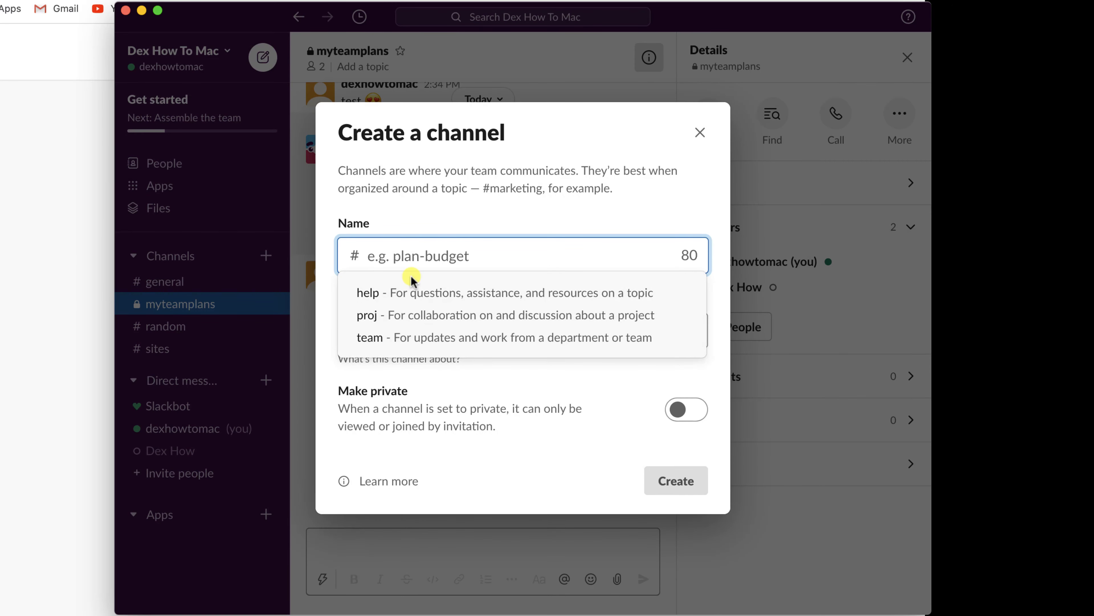
pyautogui.write('public')
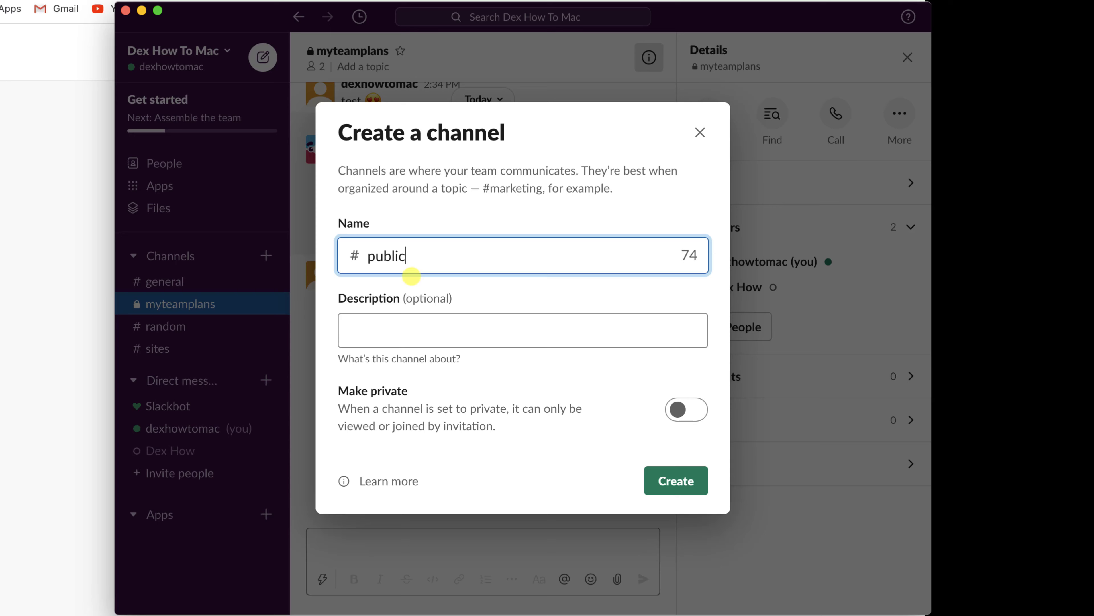
pyautogui.write('chat')
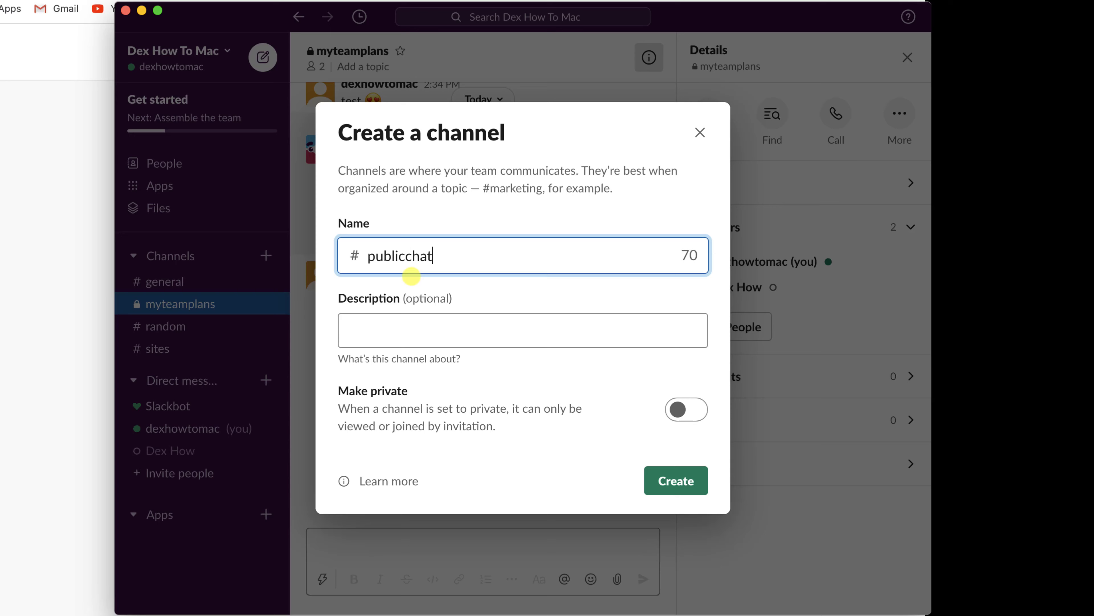
pyautogui.click(674, 493)
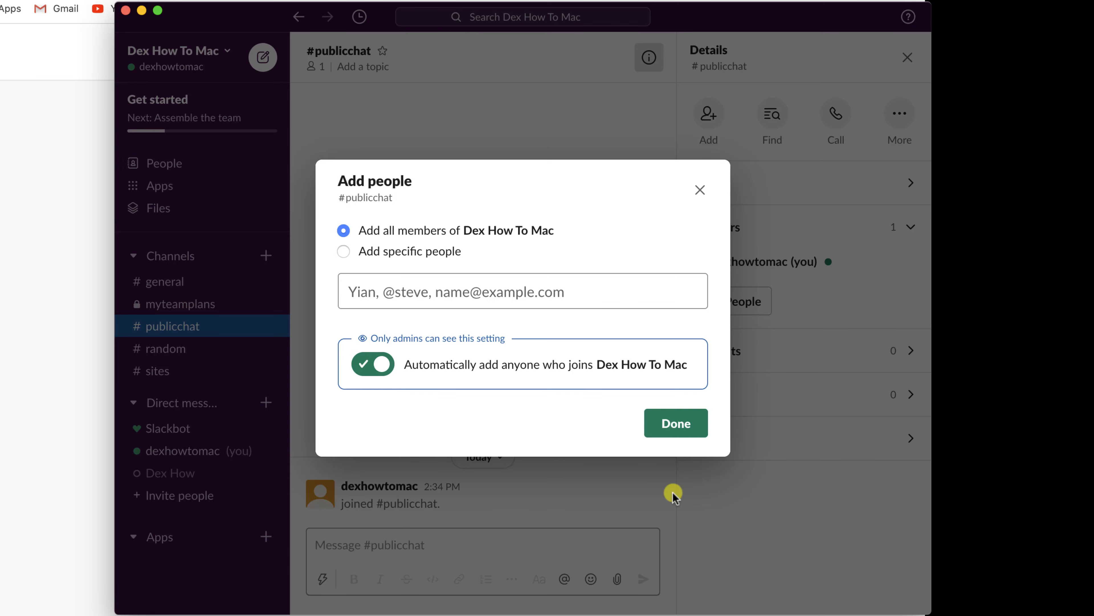
# - Add all workspace members to publicchat, then go to the Files page
pyautogui.click(672, 424)
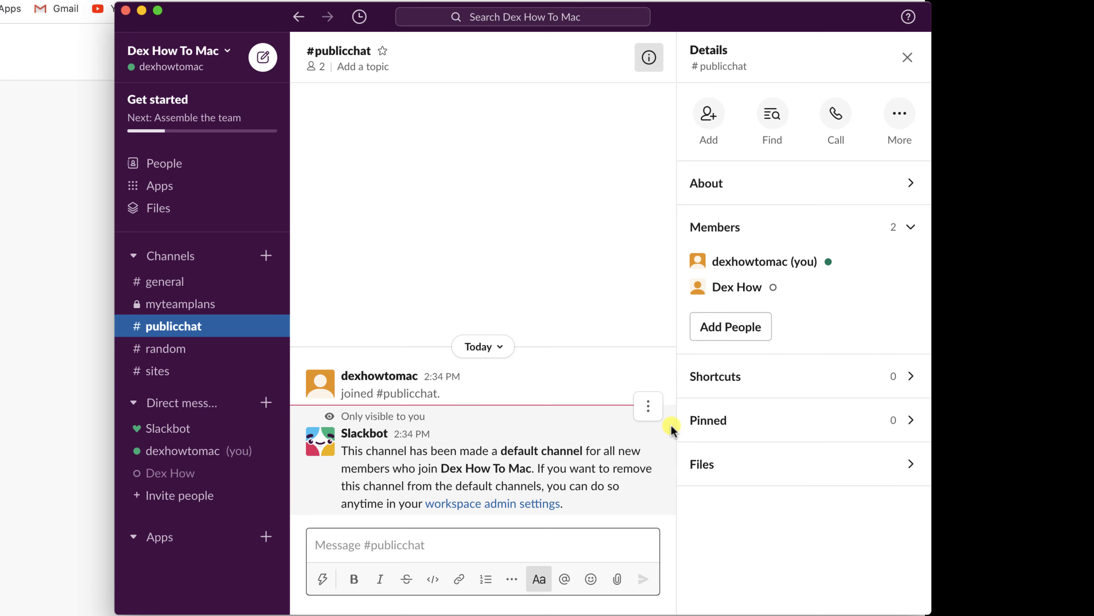
pyautogui.click(180, 215)
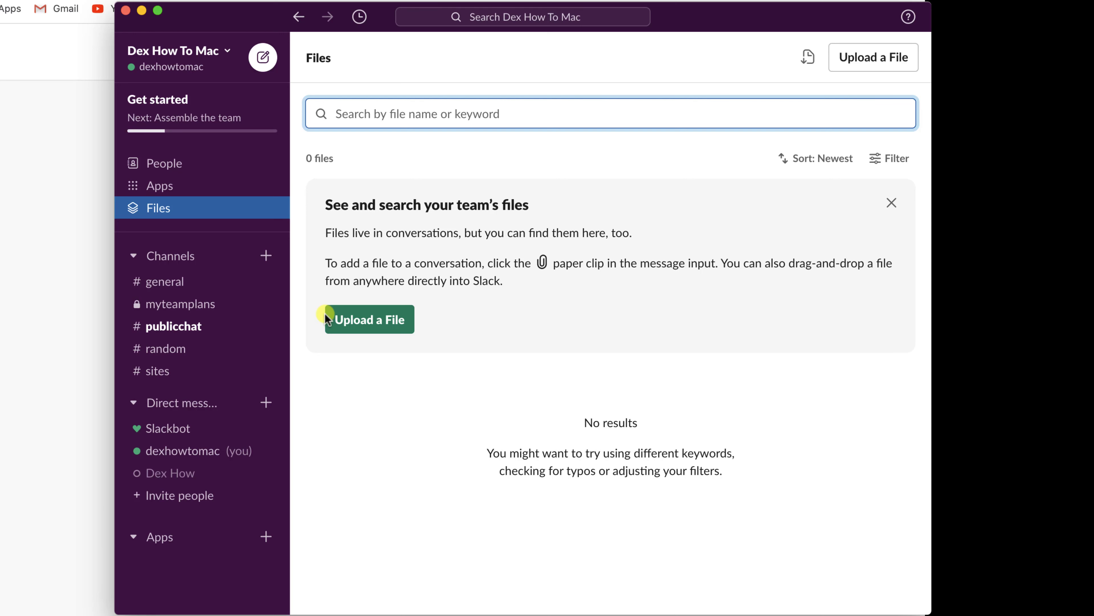
# - Go to the Apps page listing recommended apps like Google Drive, Zoom and Trello
pyautogui.click(161, 184)
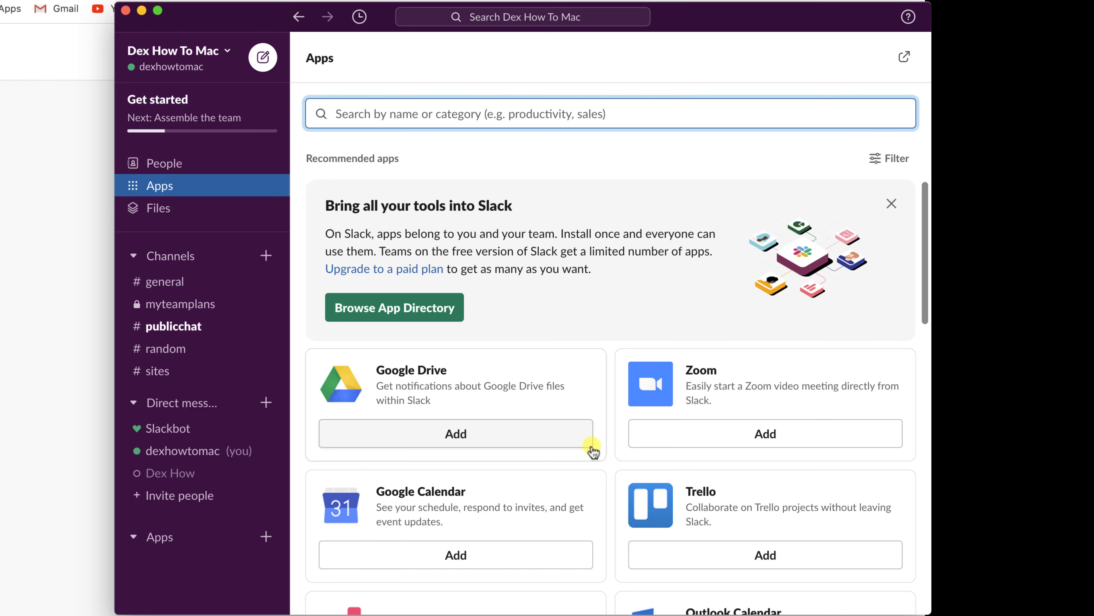
# - Add Zoom from its Apps page card, bringing up its App Directory page
pyautogui.click(717, 440)
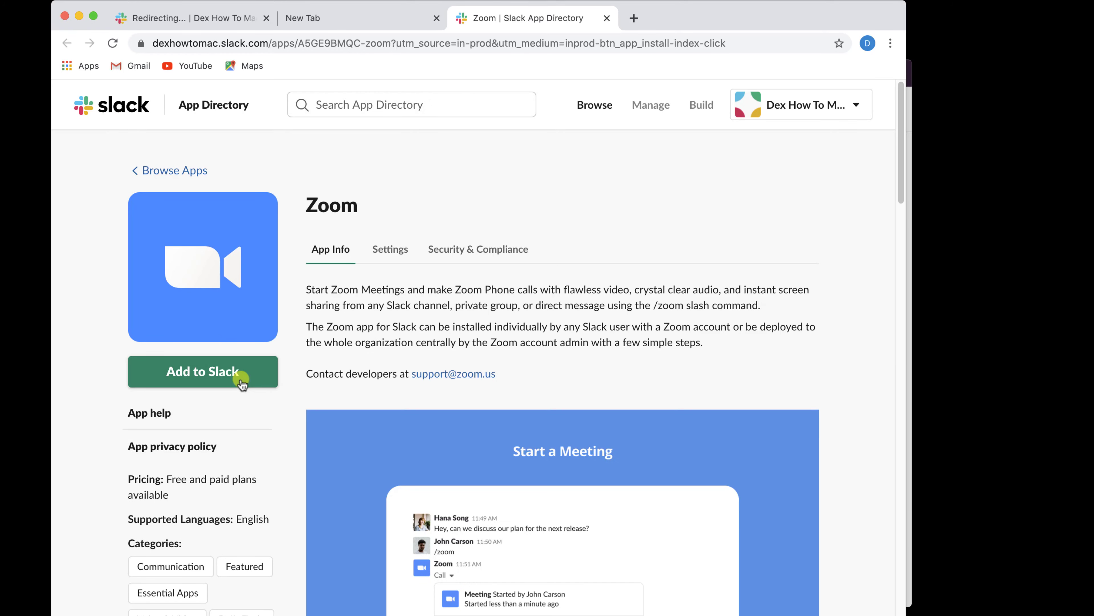
# - Install Zoom for only your own Slack account, allow its permissions, and close the browser
pyautogui.click(187, 371)
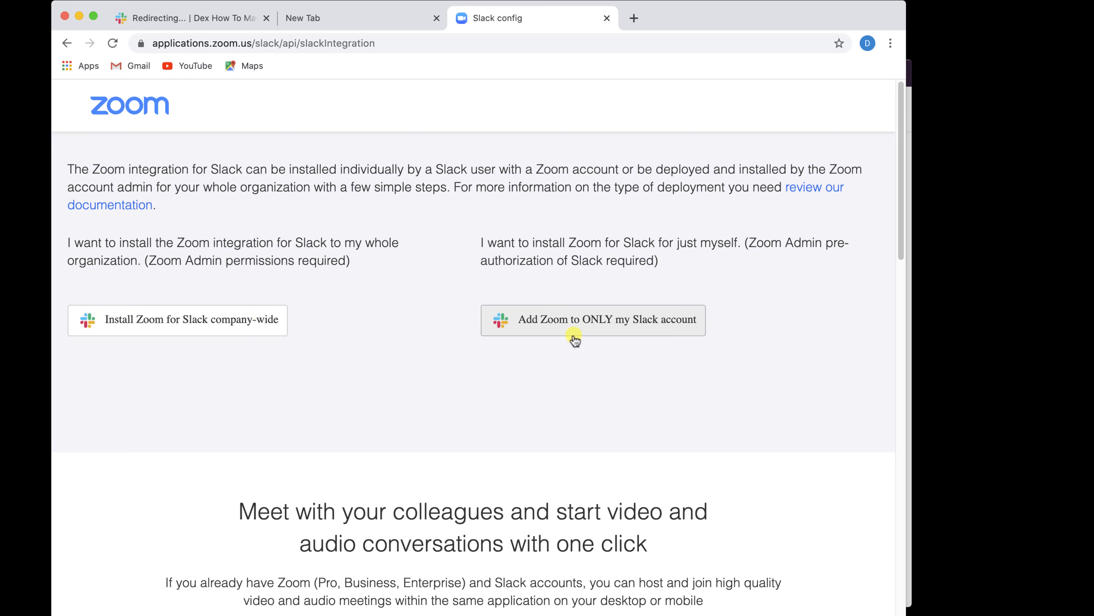
pyautogui.click(599, 326)
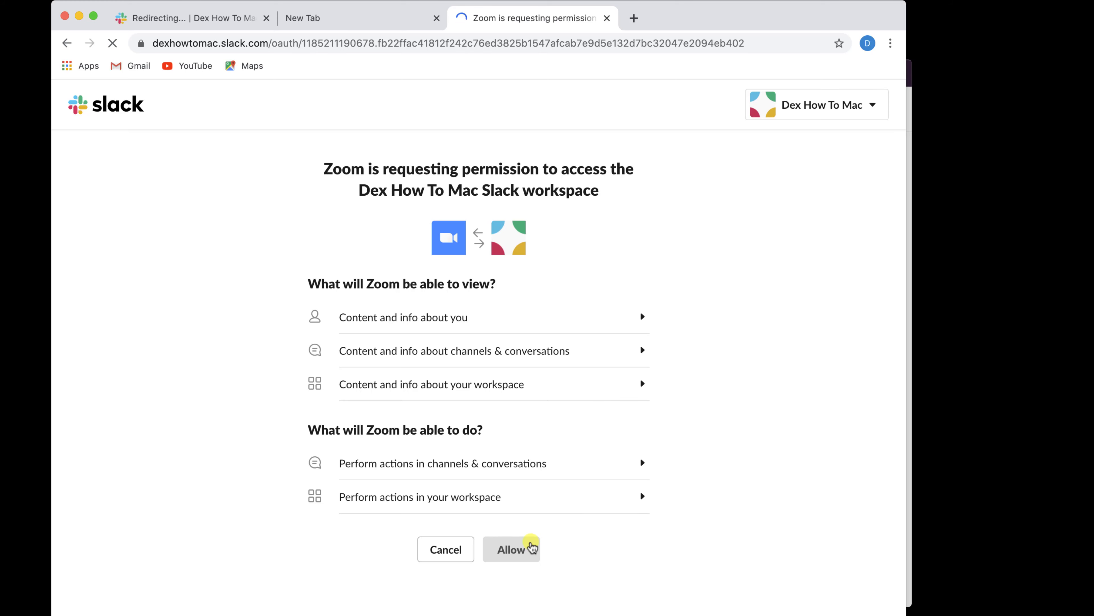
pyautogui.click(530, 547)
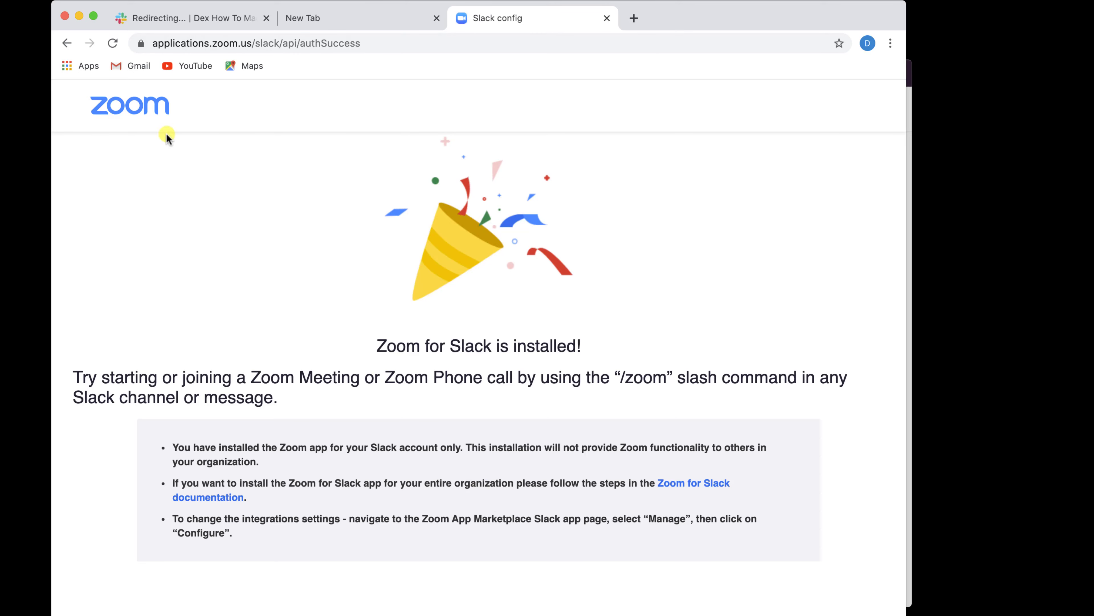
pyautogui.click(63, 18)
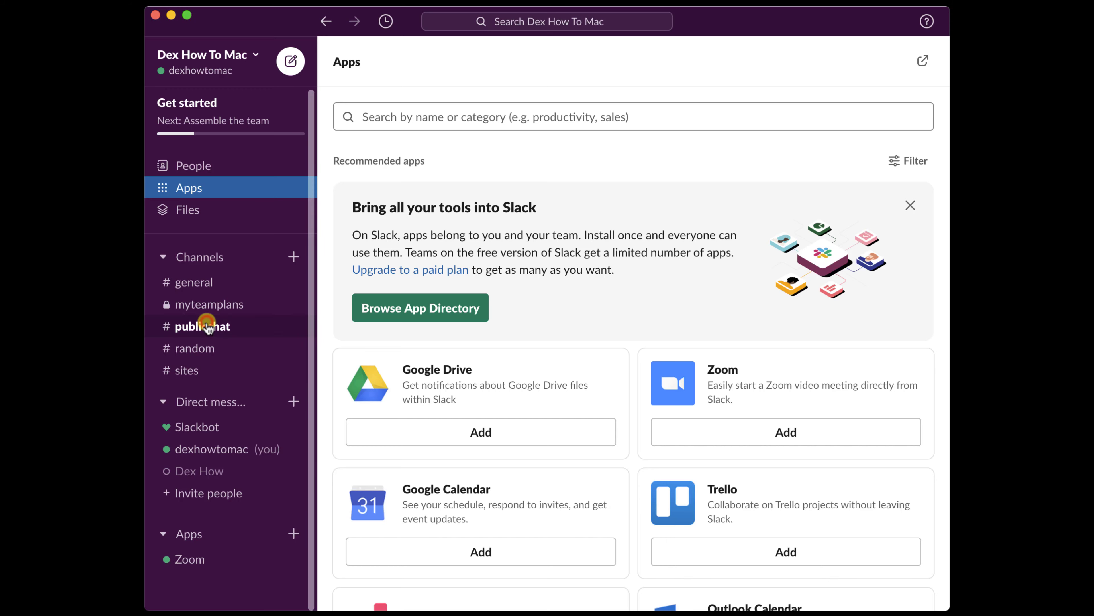
# - Switch to #publicchat, the default channel with 2 members
pyautogui.click(211, 328)
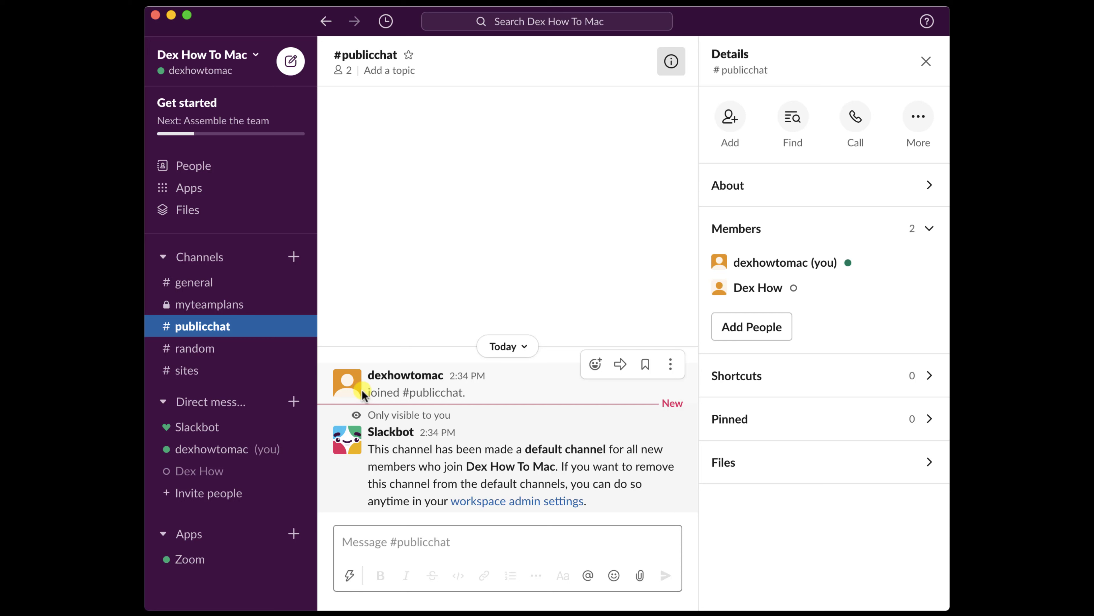
# - From the workspace menu, toggle your presence to away and back to active, then browse its options
pyautogui.click(254, 57)
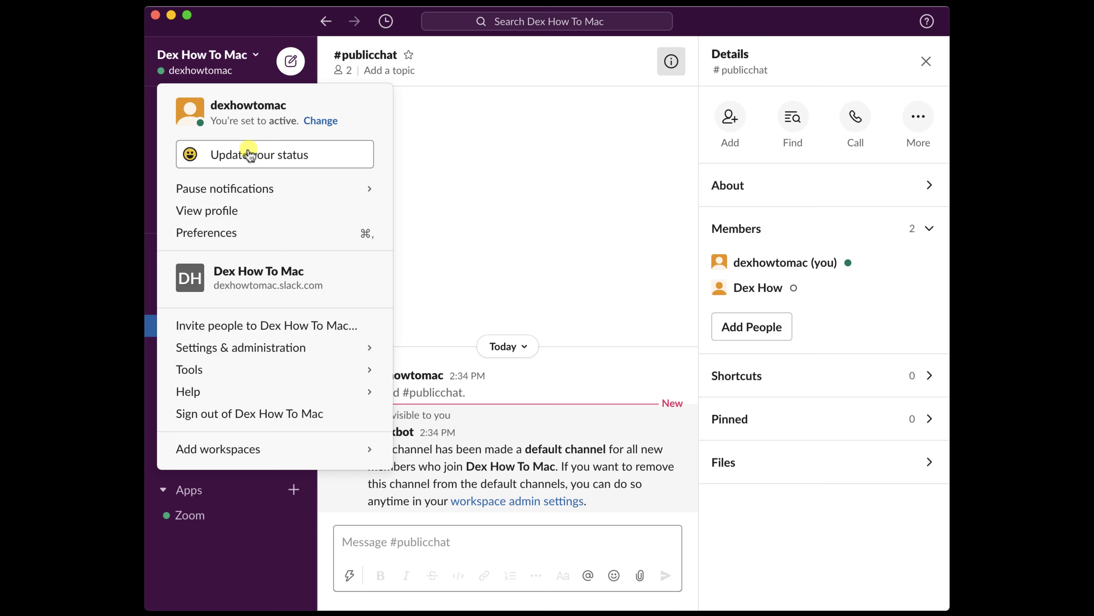
pyautogui.click(315, 122)
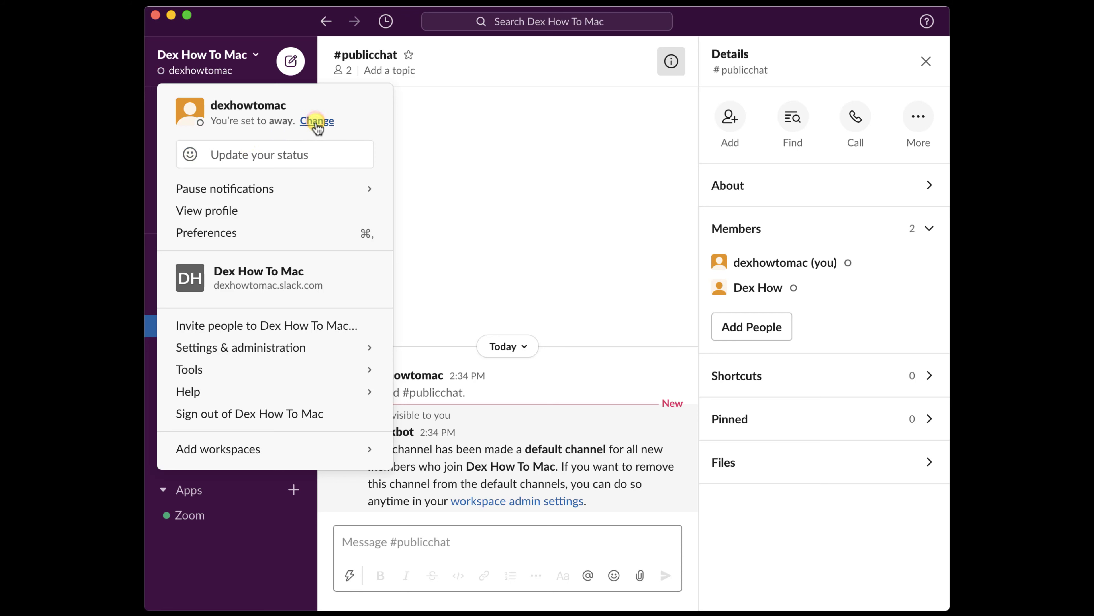
pyautogui.click(316, 122)
pyautogui.moveTo(288, 181)
pyautogui.press('Down')
pyautogui.press('Down')
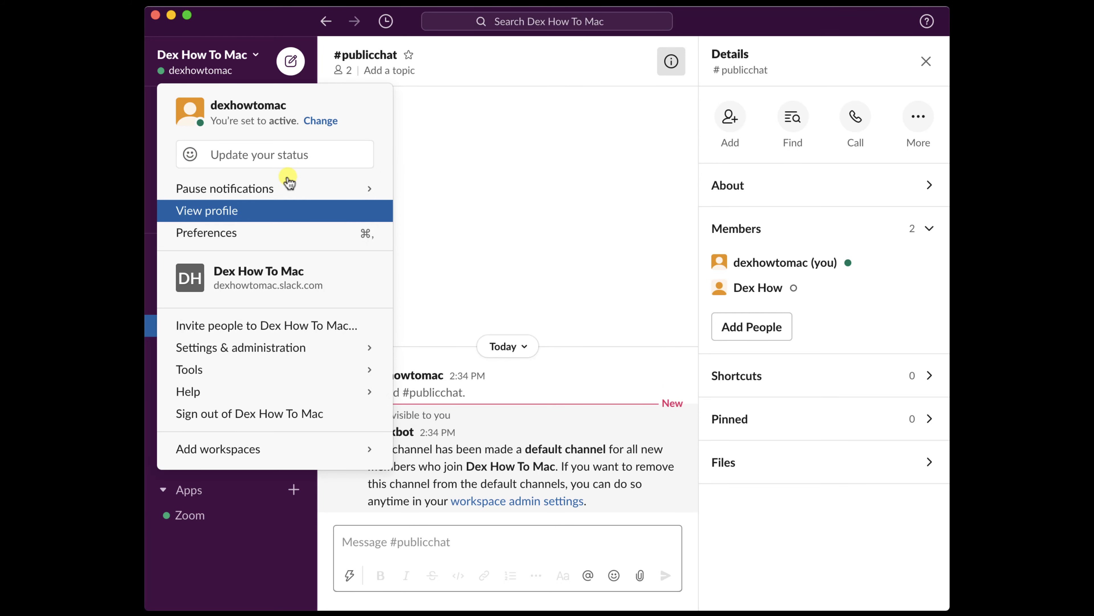